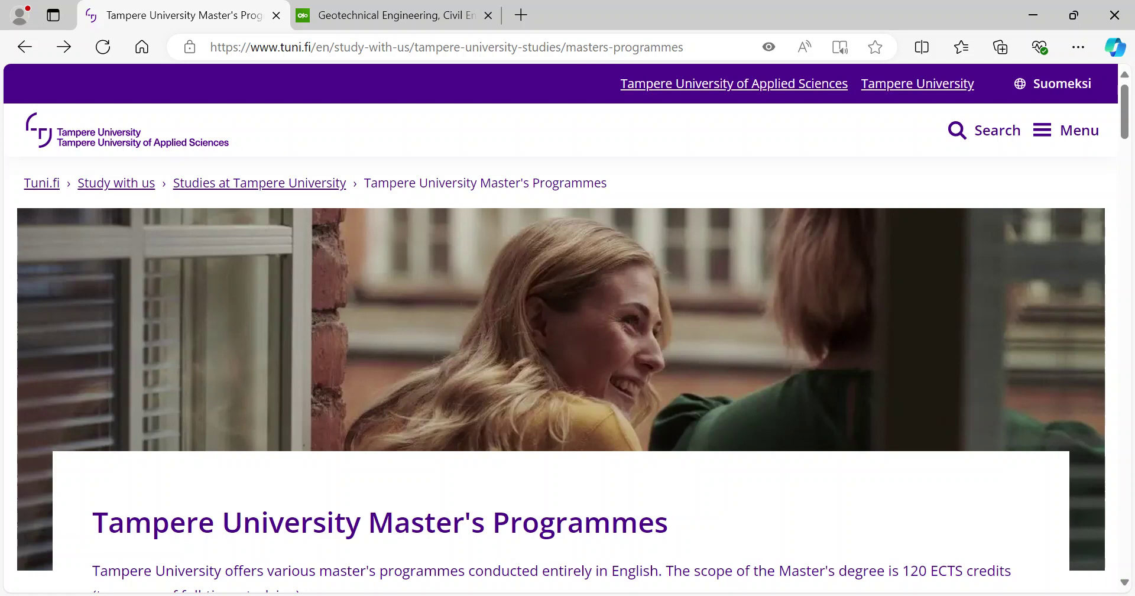
- Find Geotechnical Engineering in the tuni.fi programme list and open its page
scroll(927, 314, "down", 5)
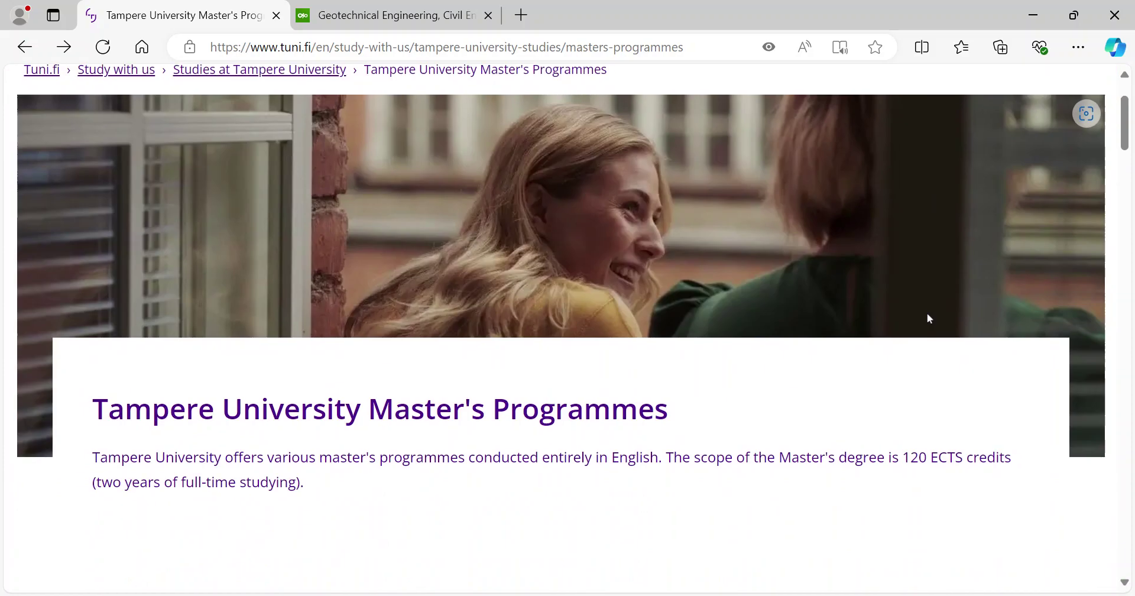
scroll(927, 317, "down", 5)
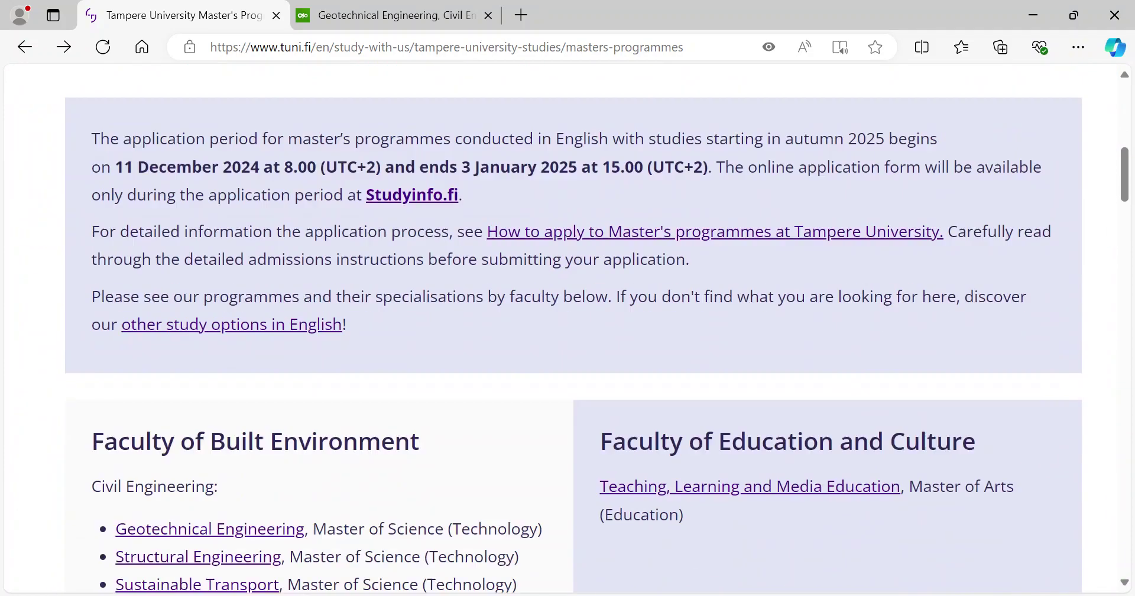
scroll(590, 334, "down", 8)
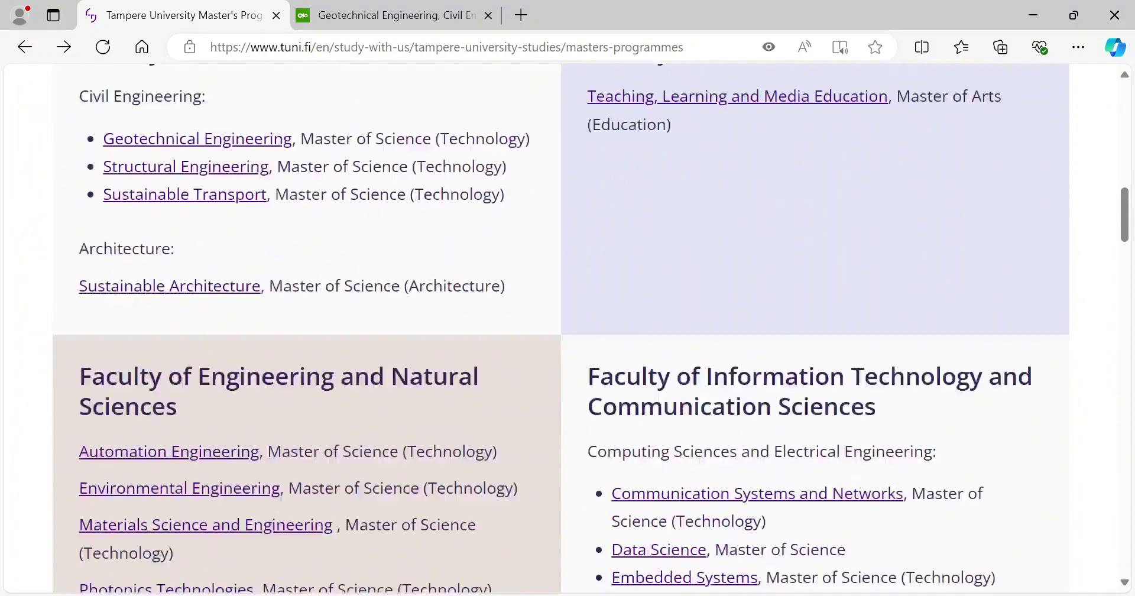
scroll(591, 333, "down", 15)
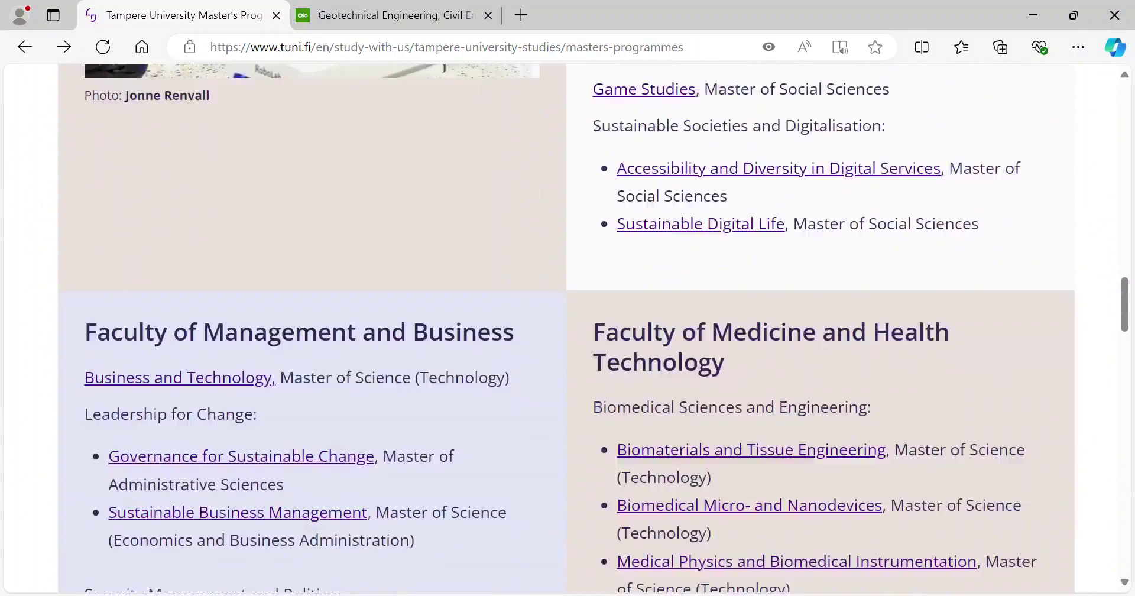
scroll(591, 333, "down", 10)
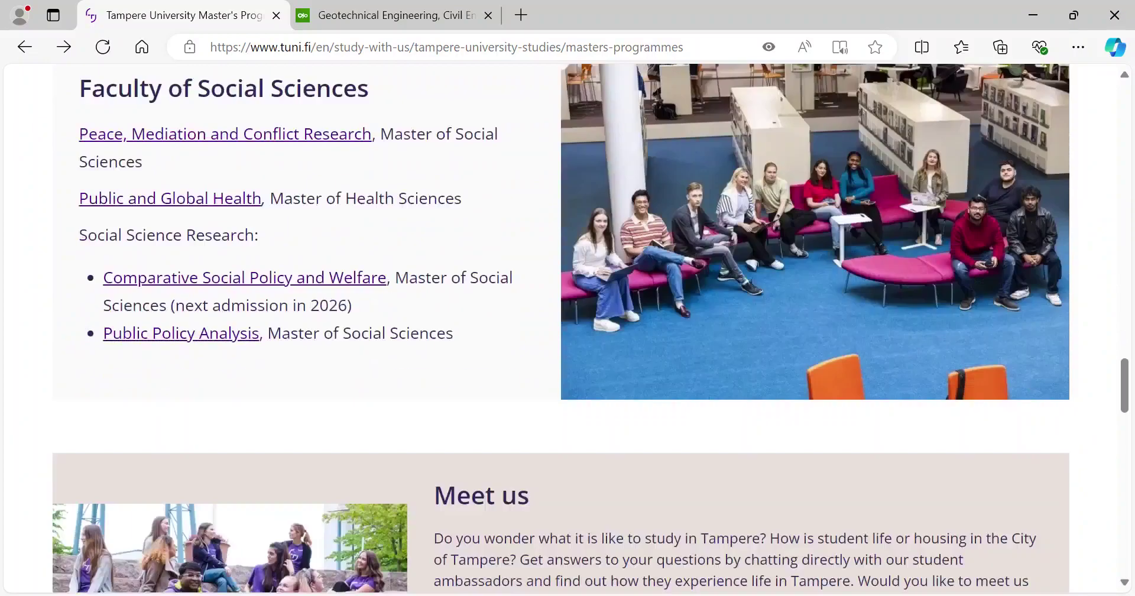
scroll(590, 334, "up", 5)
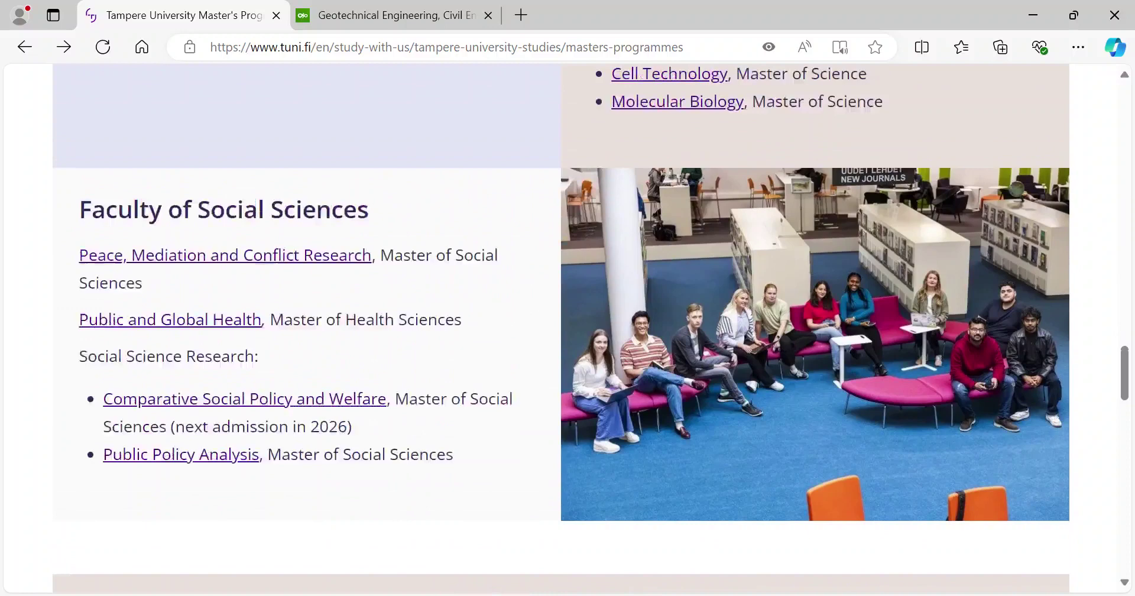
scroll(590, 333, "up", 15)
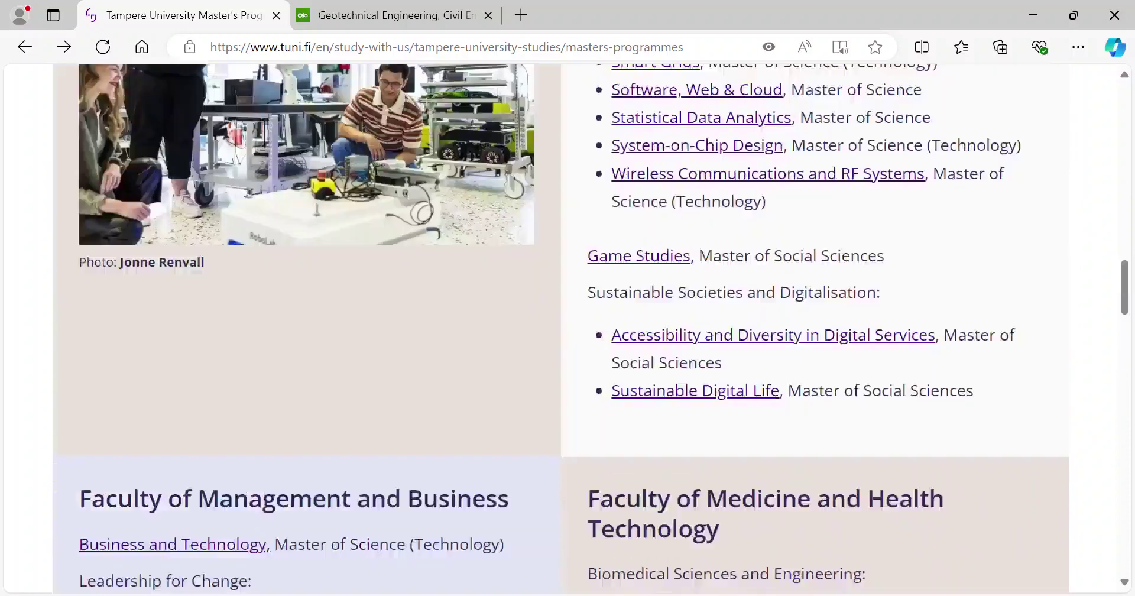
scroll(720, 304, "up", 12)
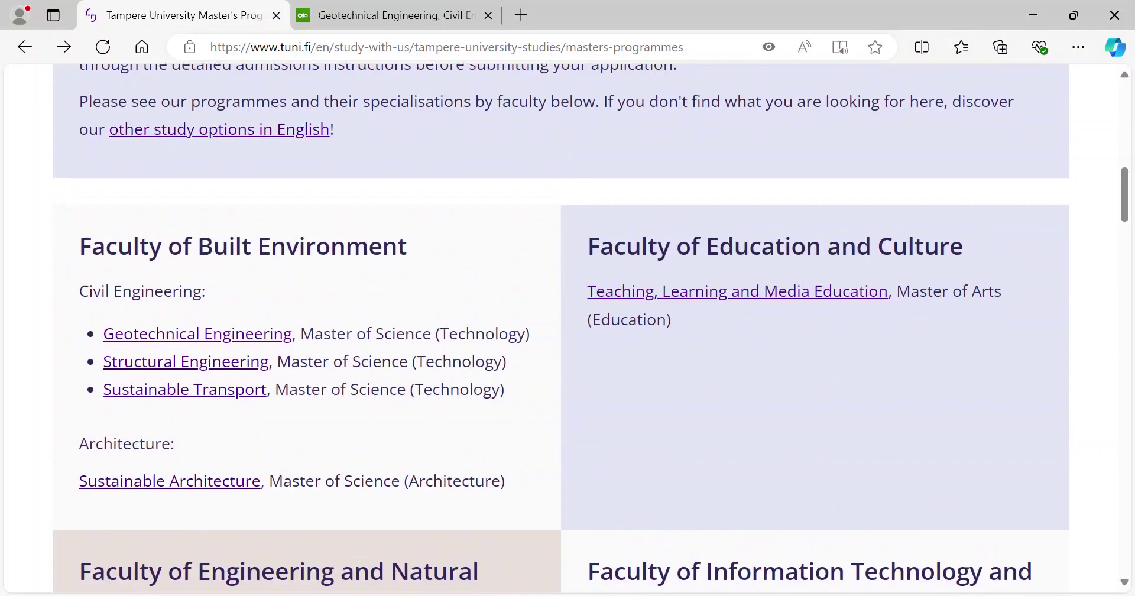
left_click(195, 339)
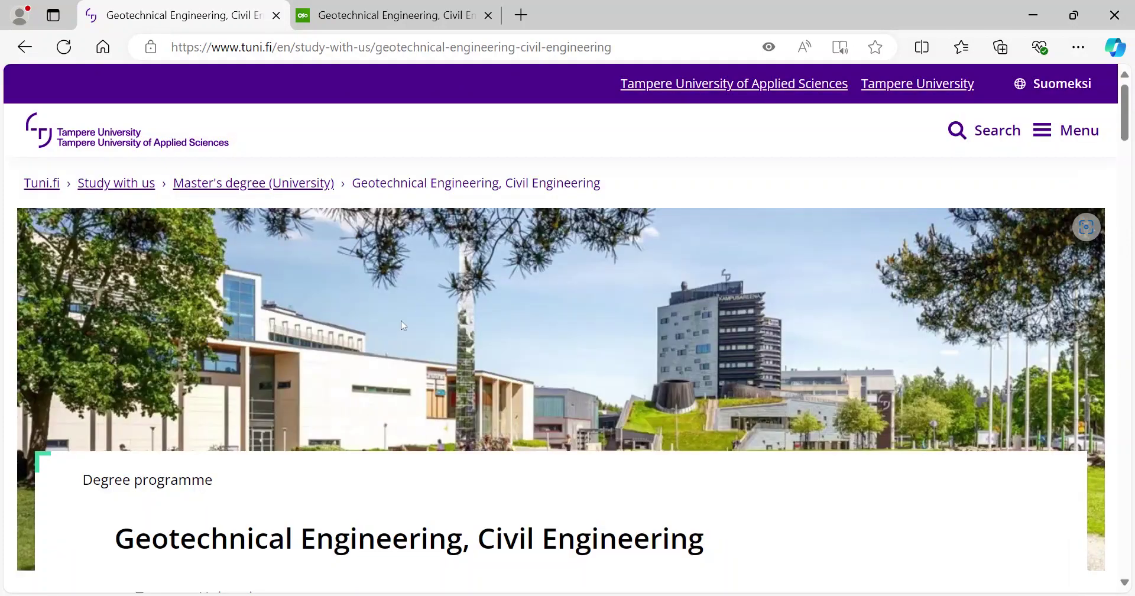
- Read through the programme page, then follow its 'apply: Studyinfo.fi' link
scroll(404, 325, "down", 3)
scroll(404, 326, "down", 9)
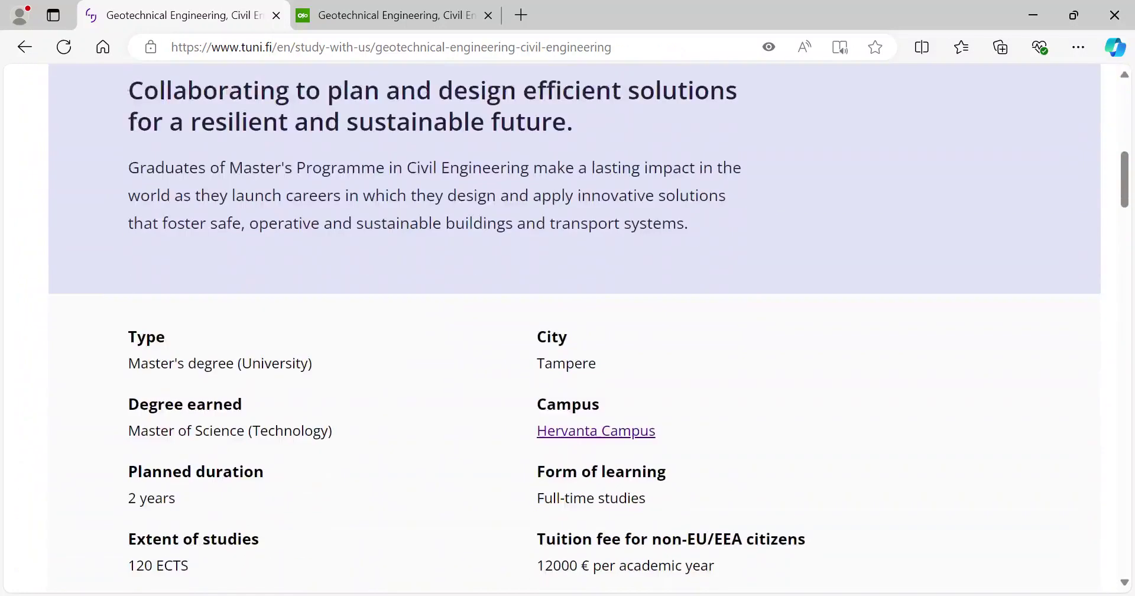
scroll(568, 329, "down", 5)
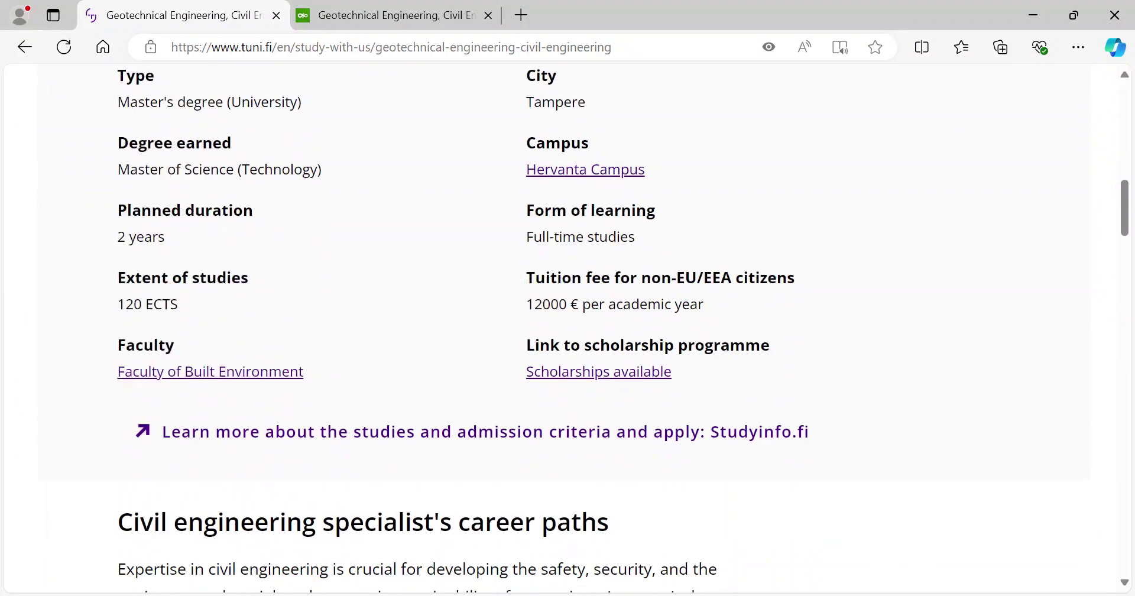
scroll(567, 328, "down", 4)
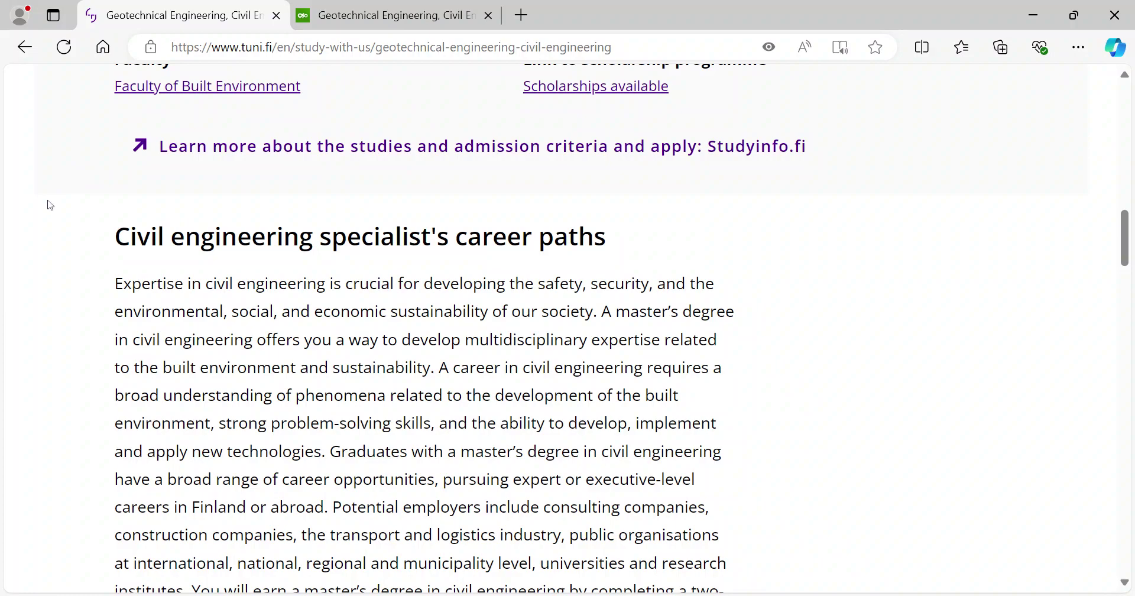
scroll(420, 329, "down", 10)
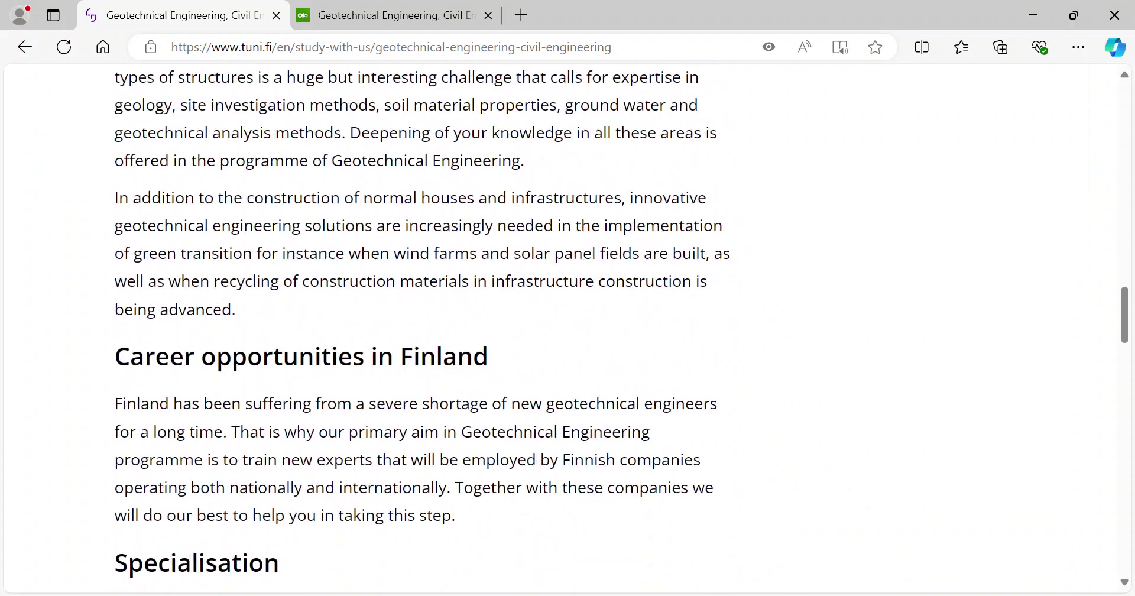
scroll(321, 443, "down", 6)
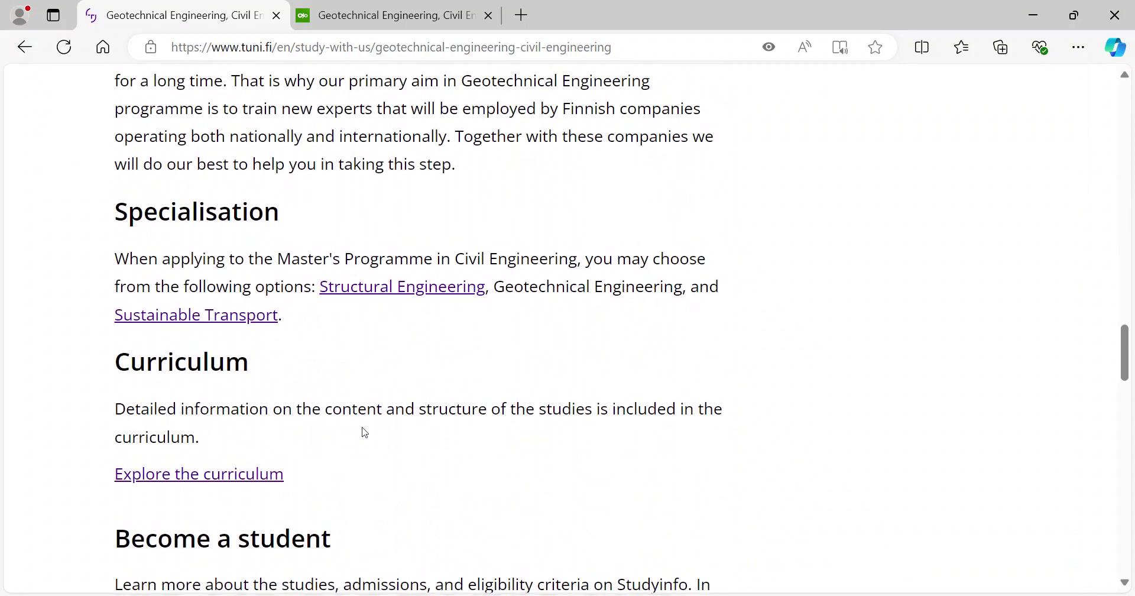
scroll(365, 433, "up", 12)
scroll(402, 408, "up", 8)
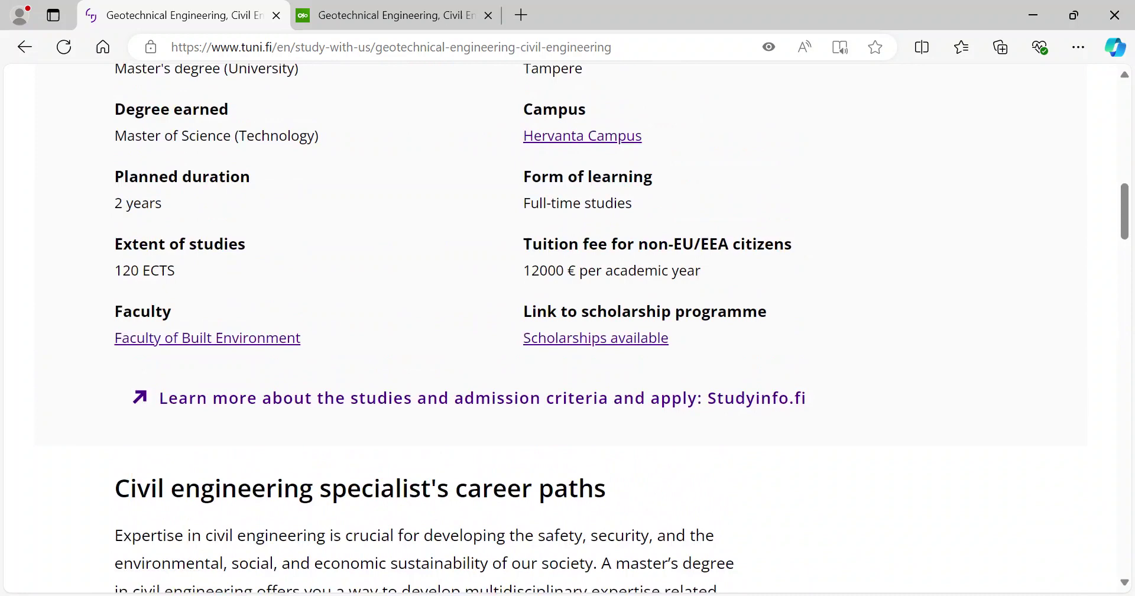
left_click(402, 412)
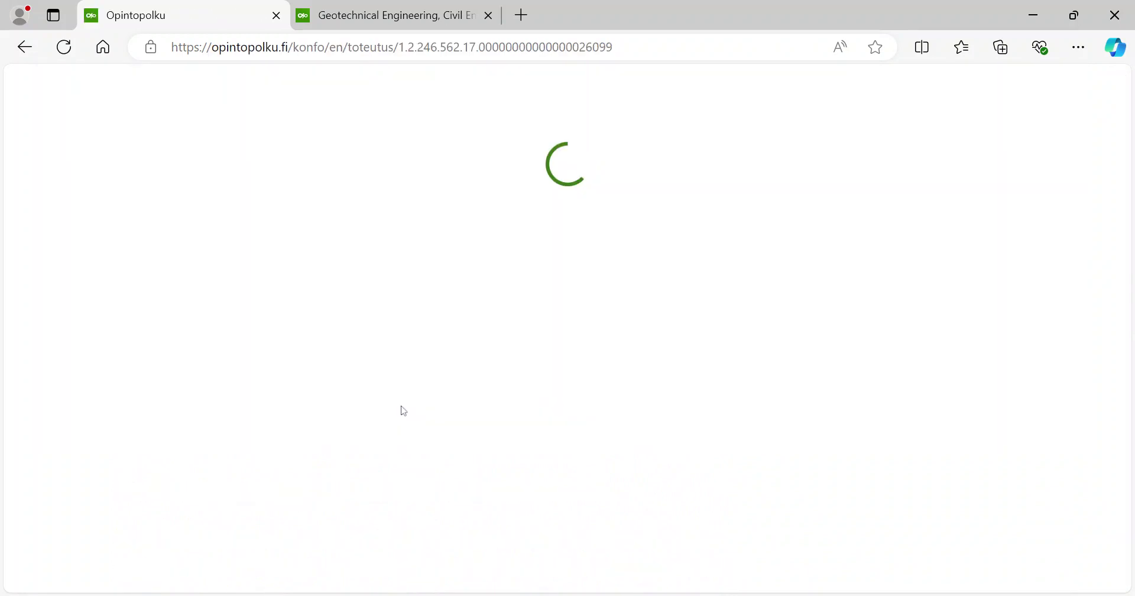
- Review the Studyinfo Geotechnical Engineering listing (Autumn 2025, 15 places) and start its application form
left_click(377, 16)
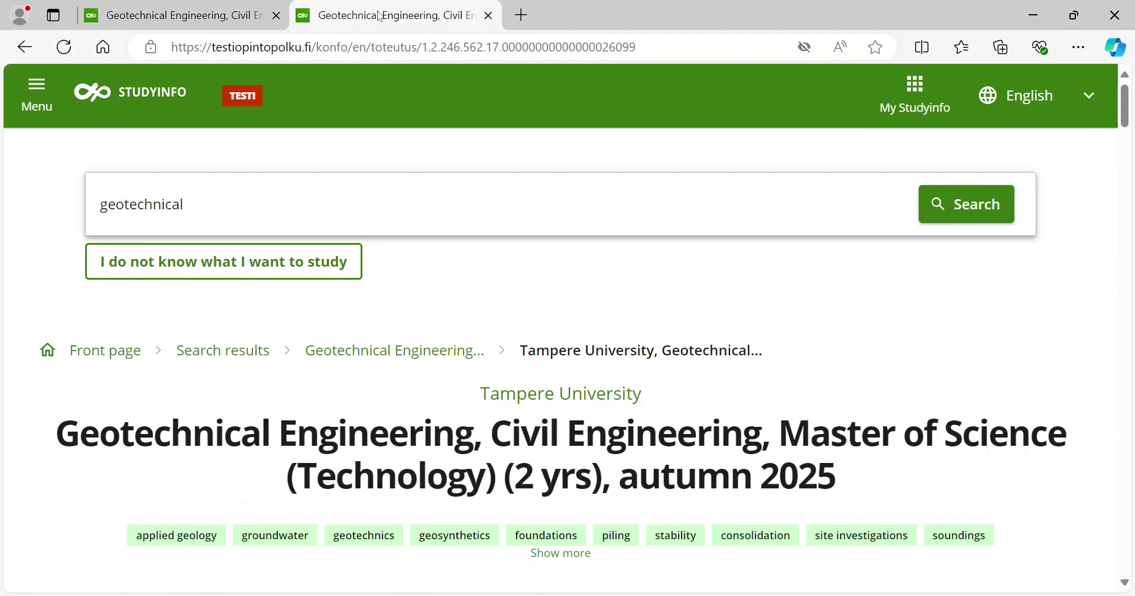
scroll(510, 267, "down", 3)
scroll(511, 267, "down", 10)
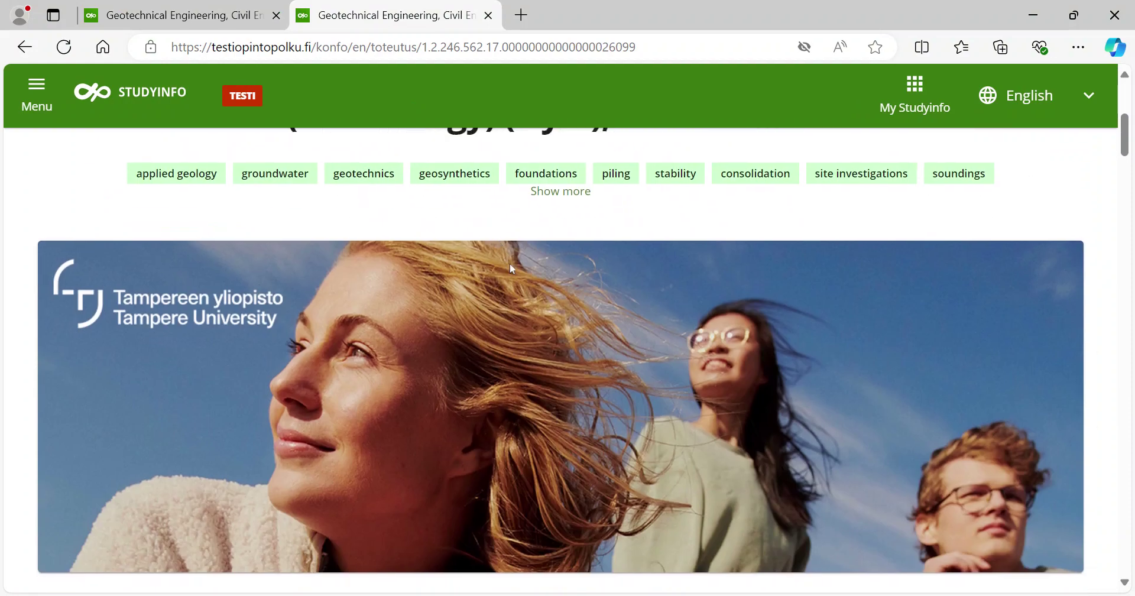
scroll(566, 360, "down", 5)
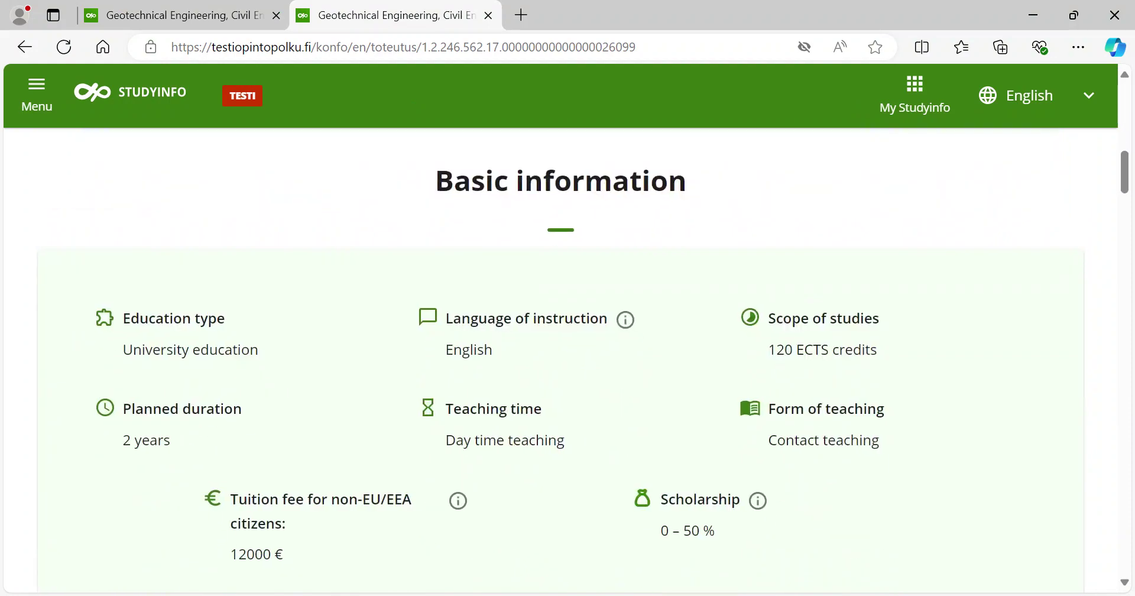
scroll(566, 360, "down", 12)
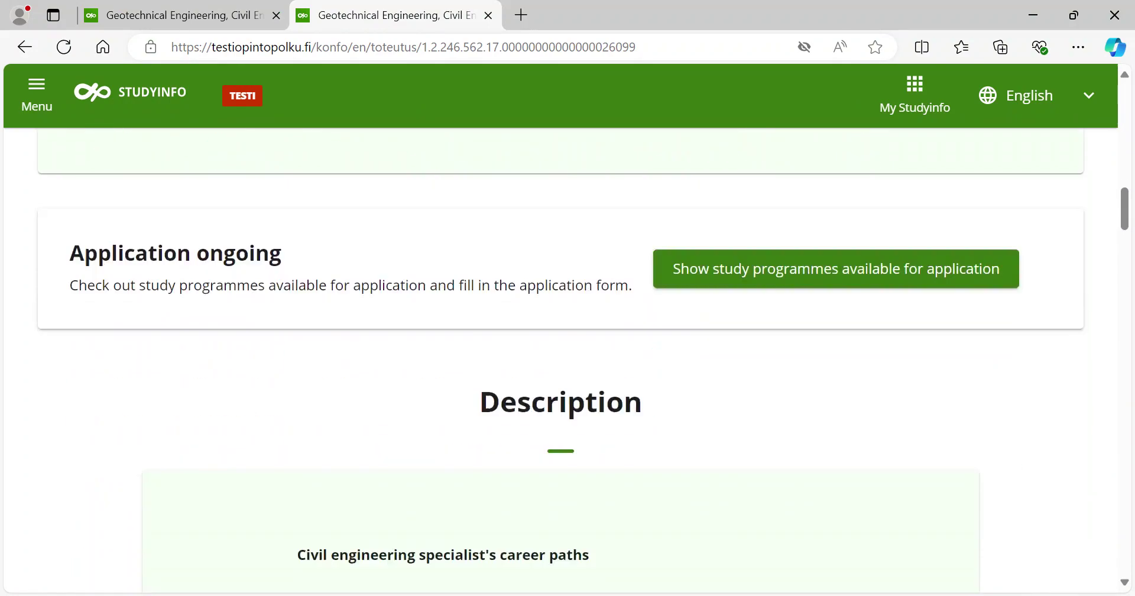
scroll(566, 360, "down", 7)
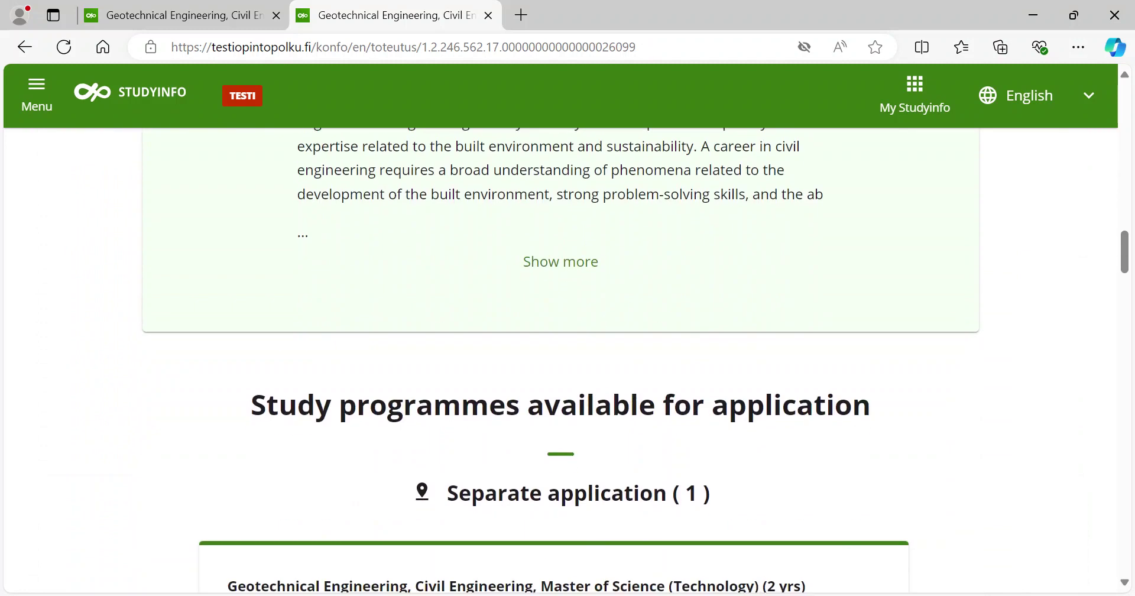
scroll(557, 309, "down", 3)
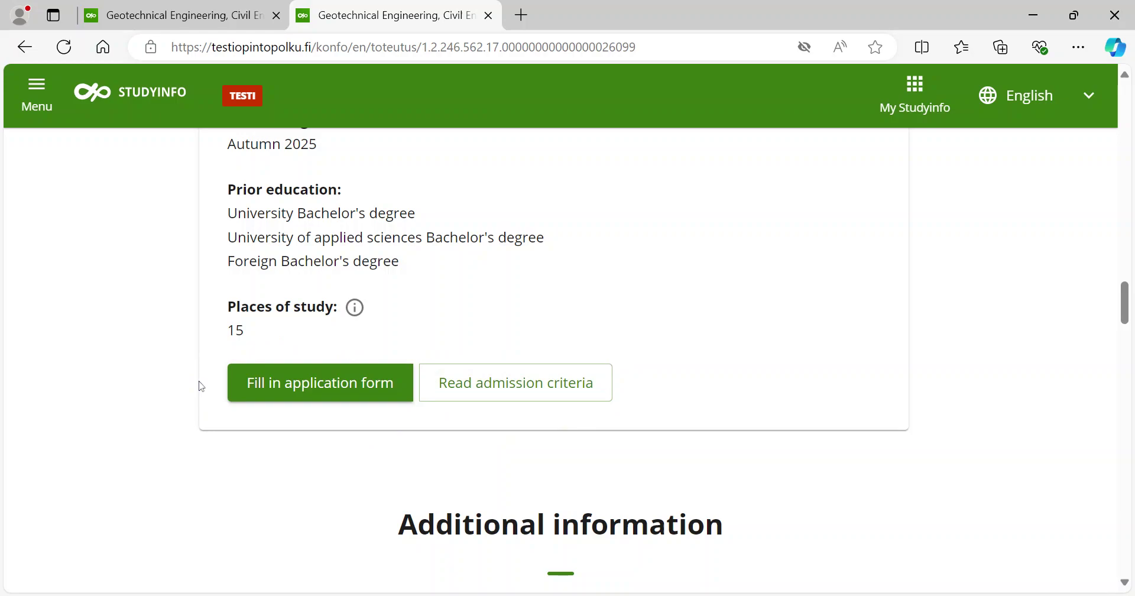
scroll(554, 355, "down", 6)
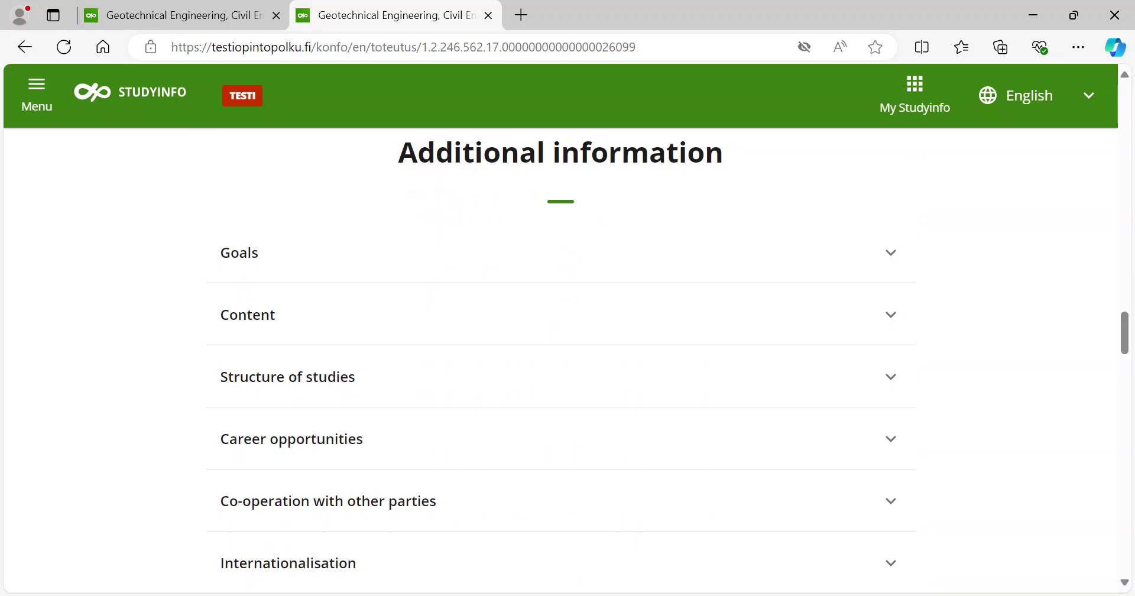
scroll(231, 375, "up", 5)
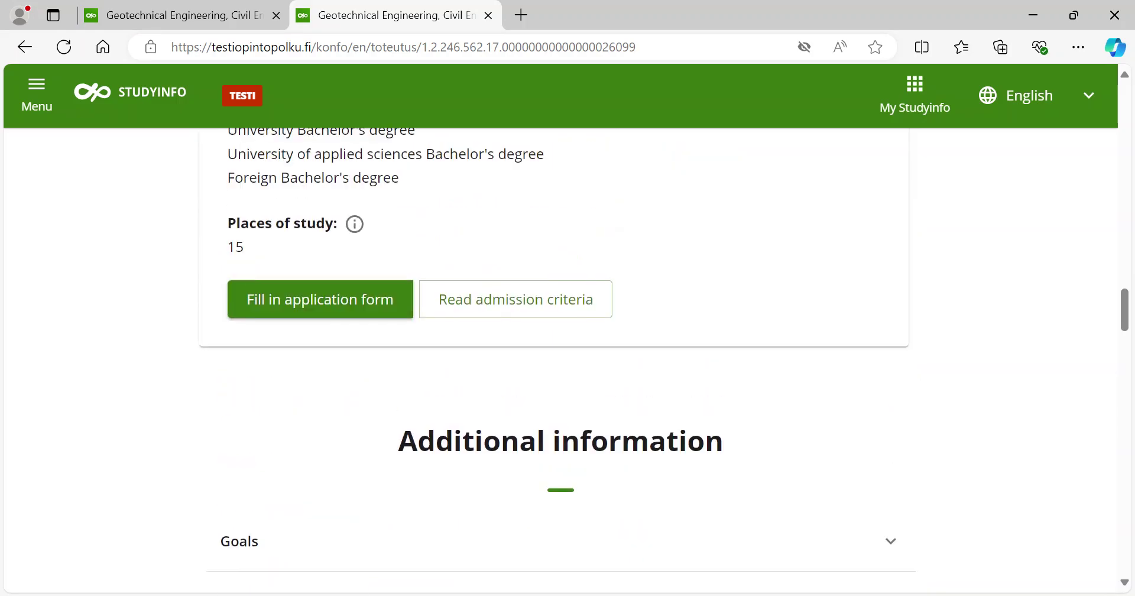
left_click(313, 305)
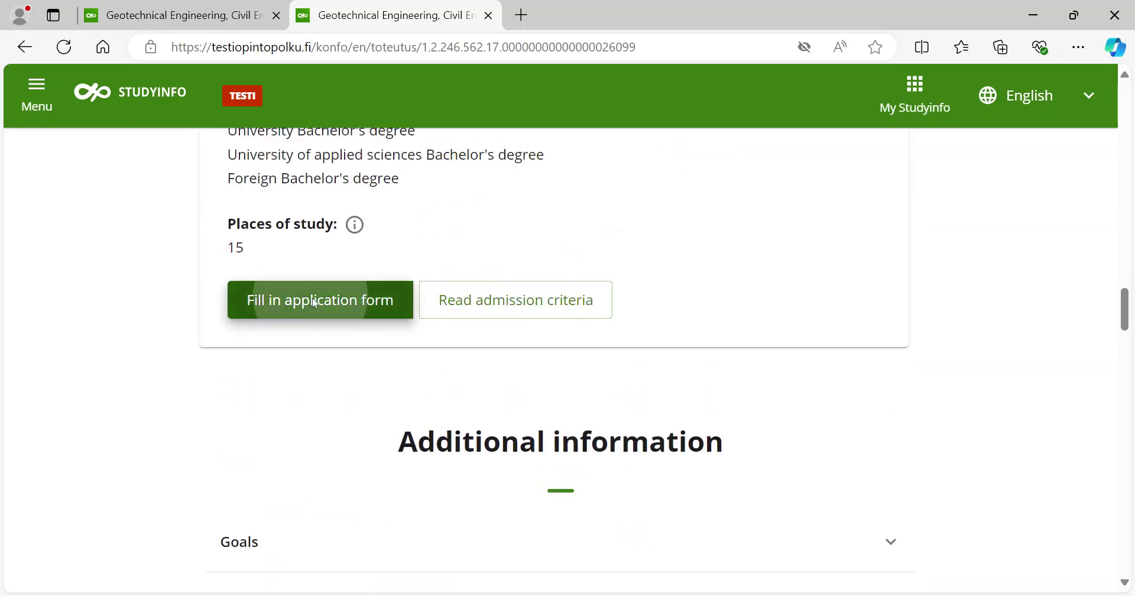
- Search study programmes for 'automation' and add Automation Engineering as application option 2
scroll(684, 243, "down", 8)
scroll(621, 355, "down", 7)
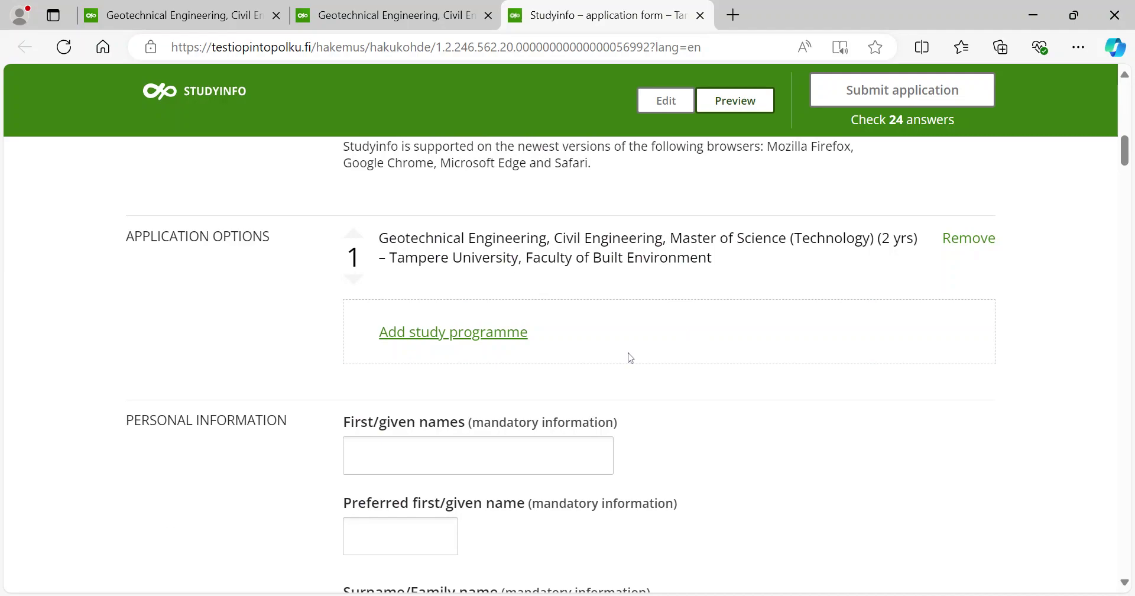
left_click(494, 338)
left_click(461, 404)
type("aut")
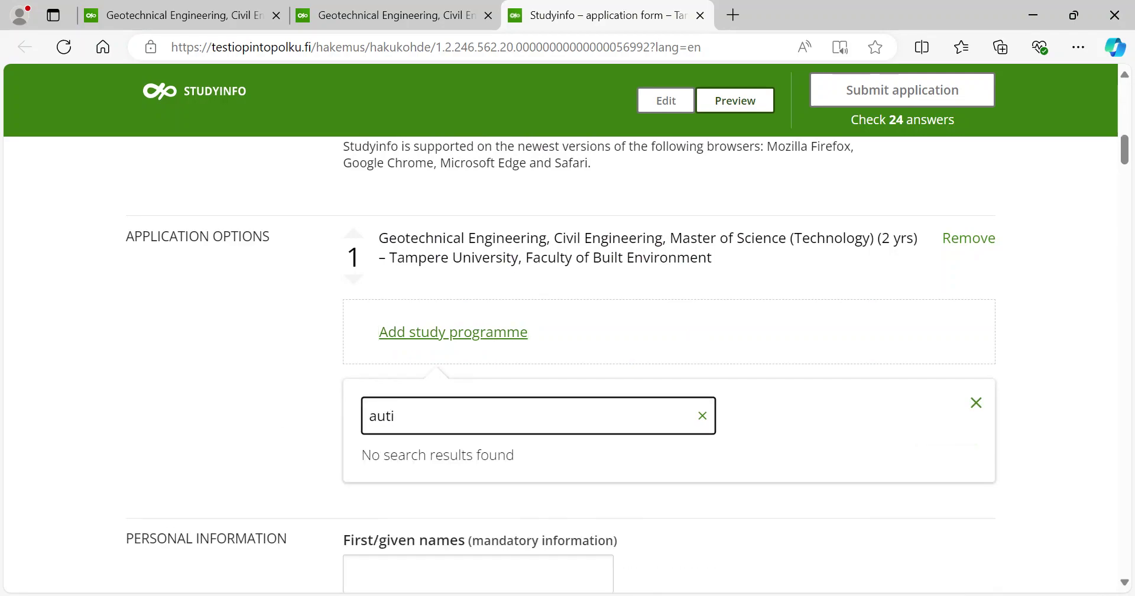
type("omation")
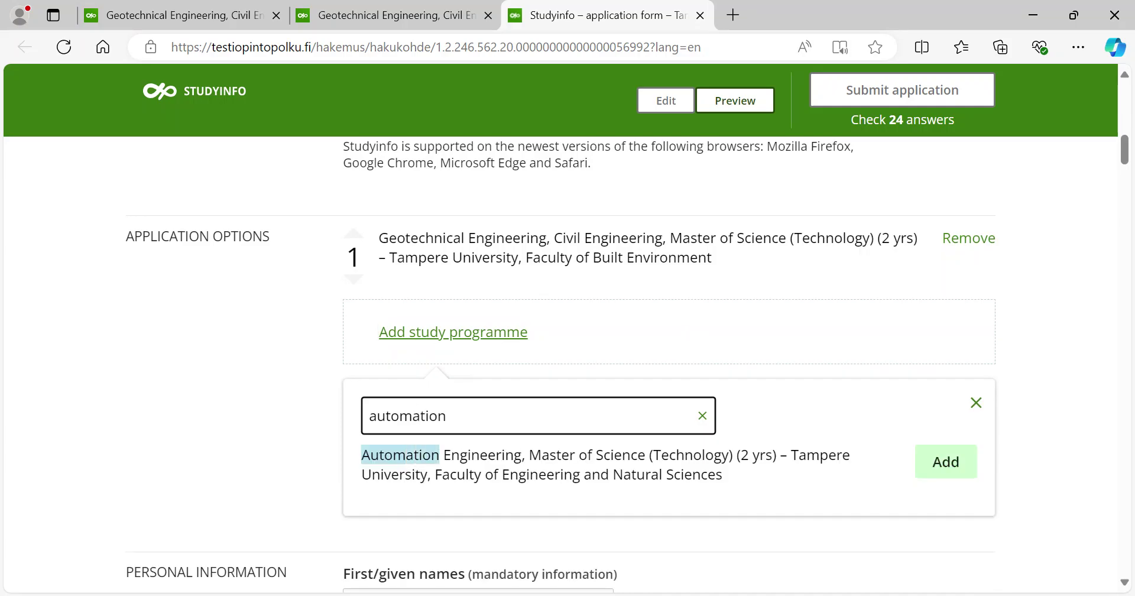
left_click(932, 473)
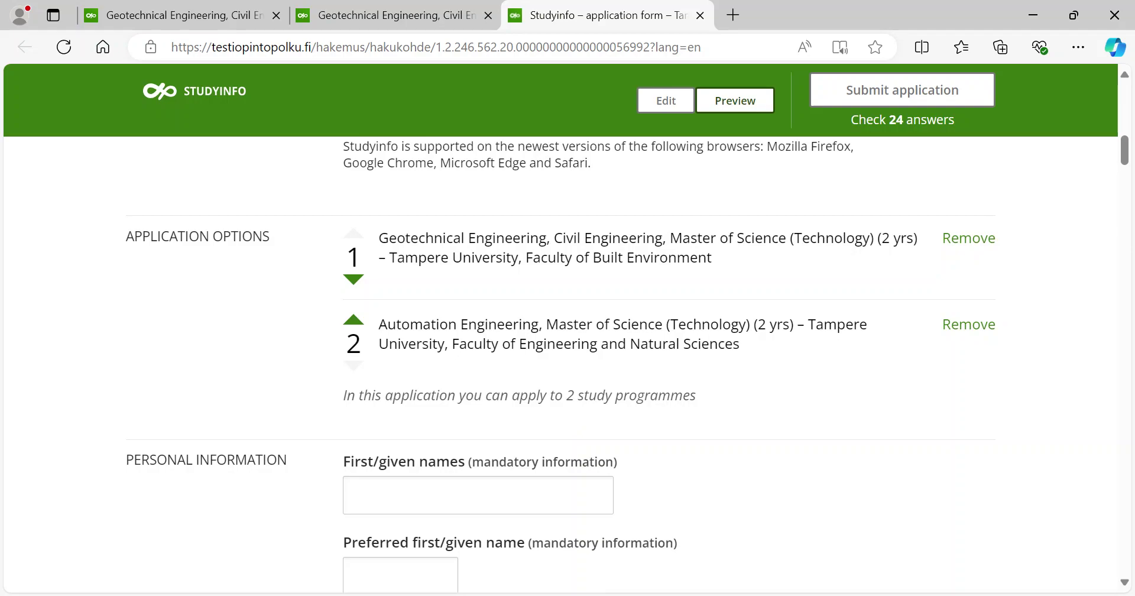
left_click(354, 279)
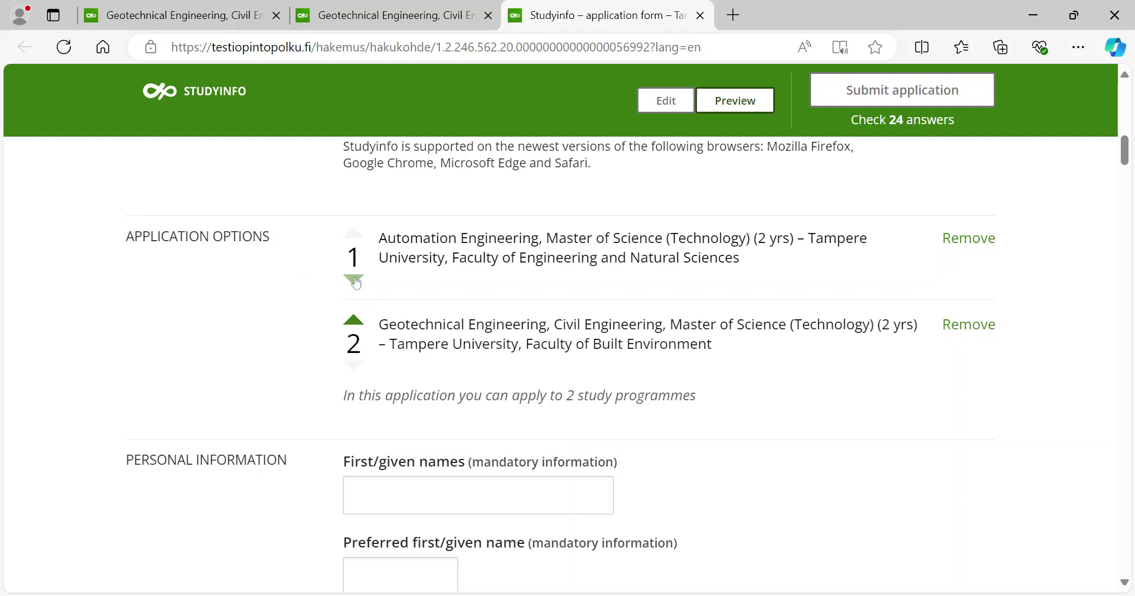
left_click(355, 280)
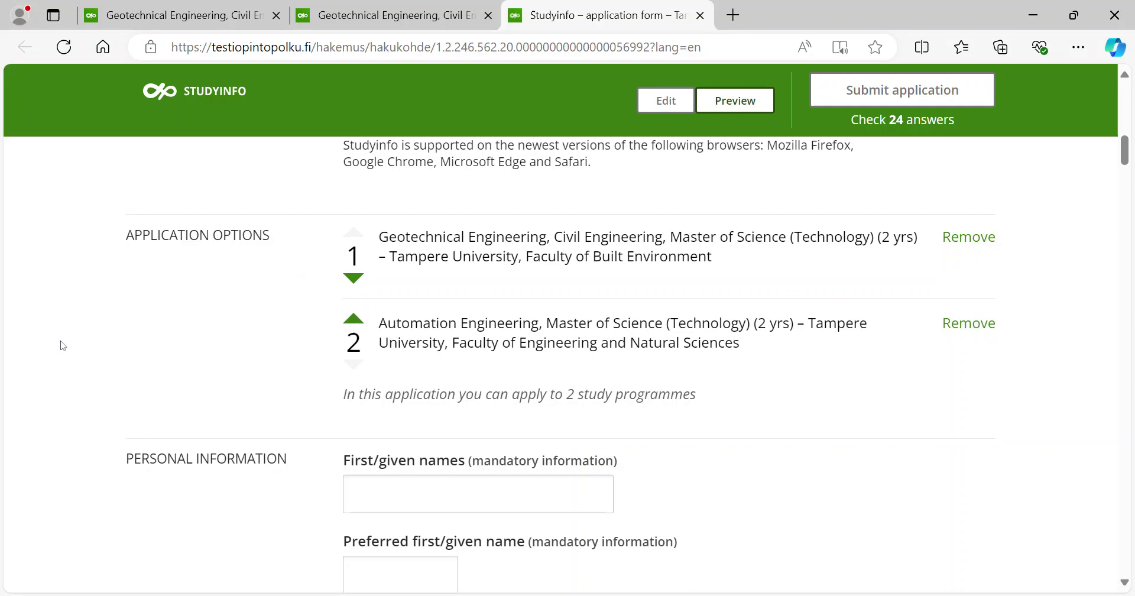
scroll(61, 345, "down", 5)
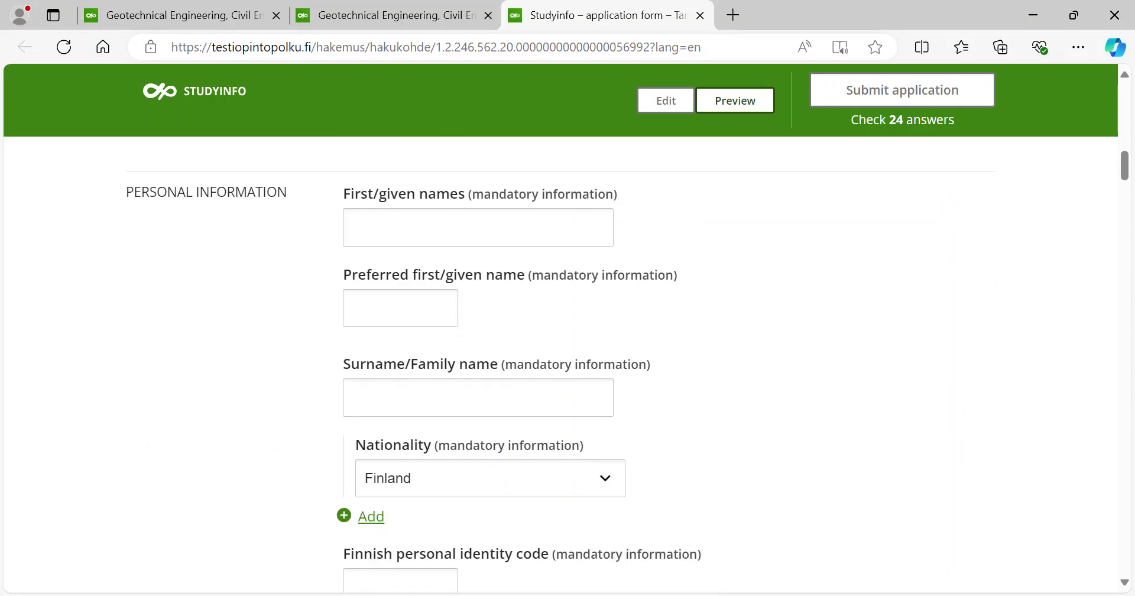
scroll(559, 378, "down", 3)
scroll(559, 378, "down", 10)
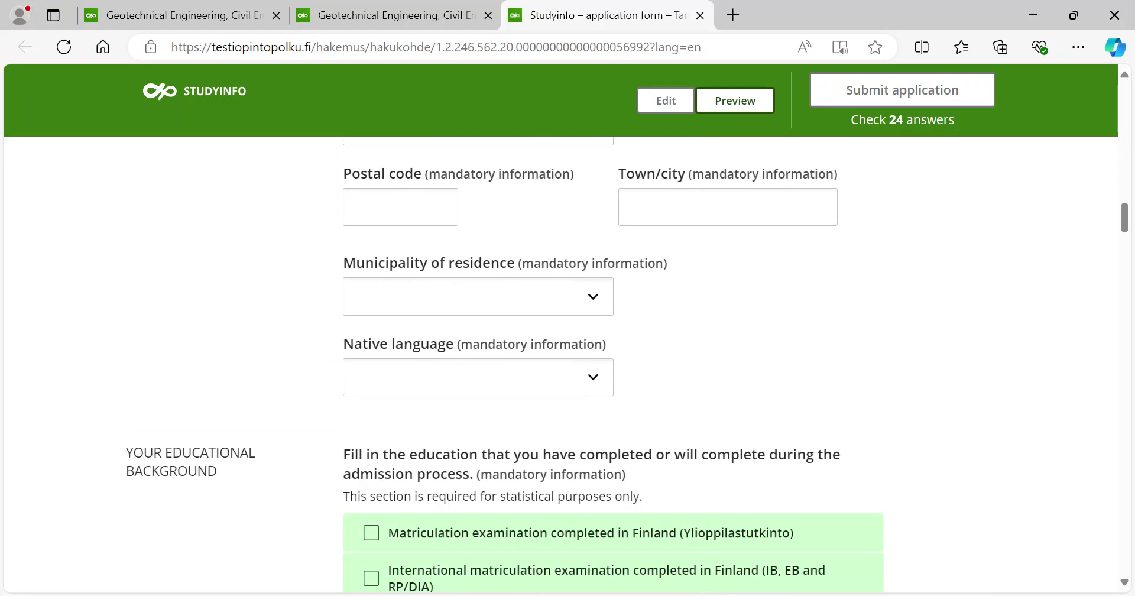
scroll(559, 378, "down", 3)
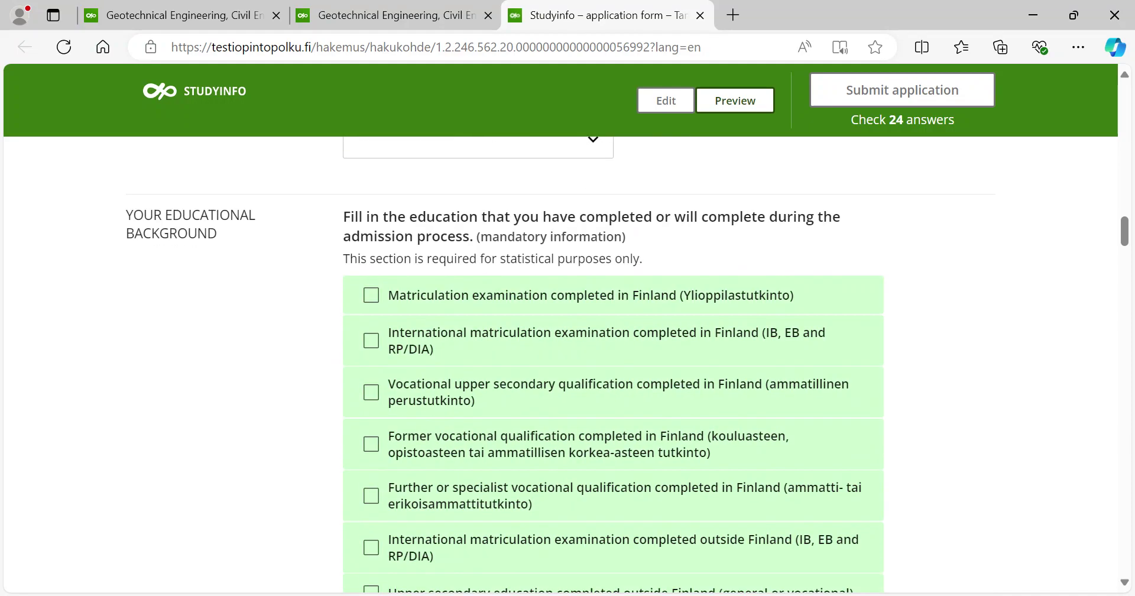
scroll(559, 379, "down", 7)
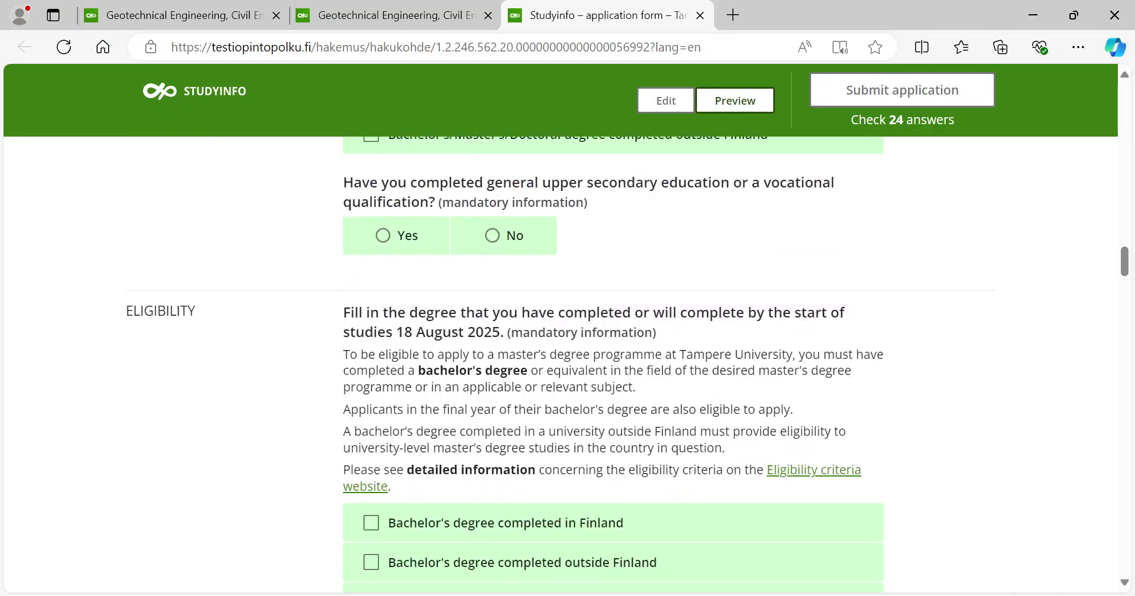
scroll(560, 379, "down", 7)
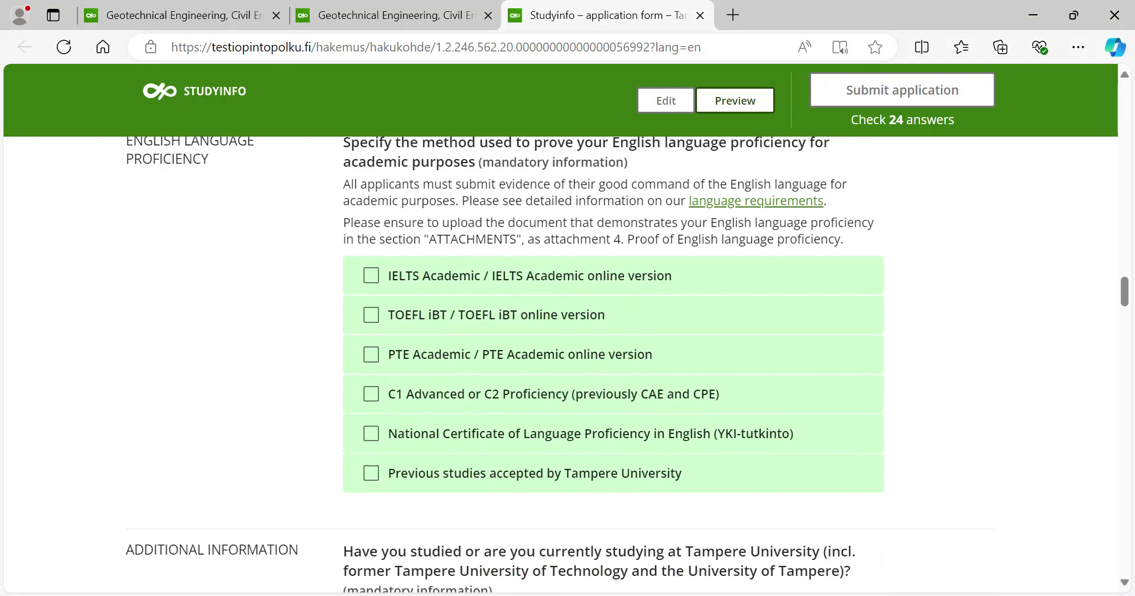
scroll(559, 378, "down", 4)
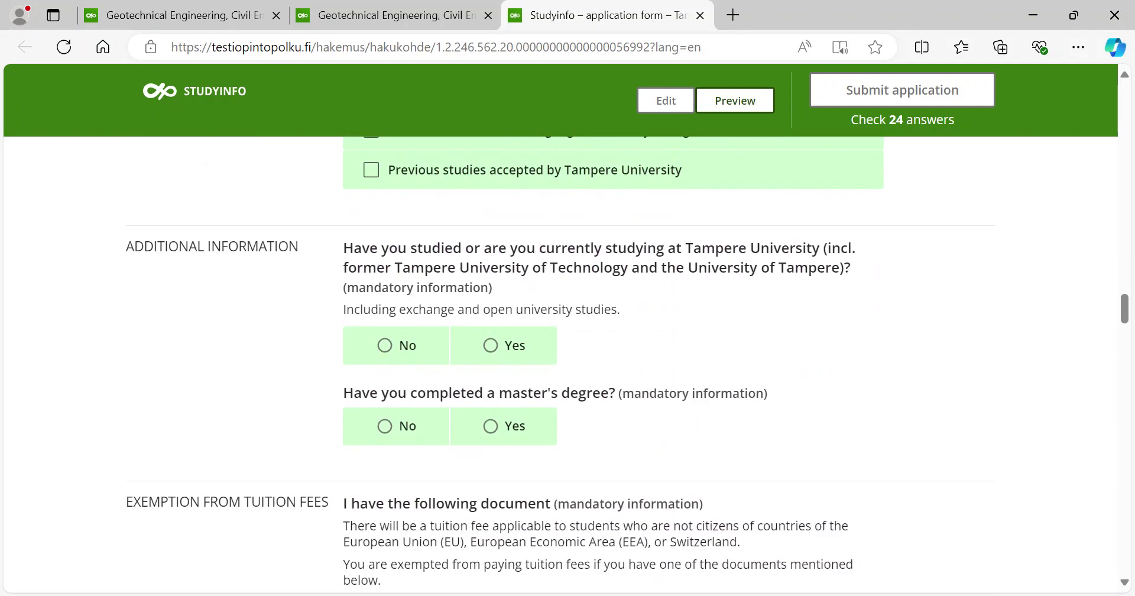
scroll(559, 378, "down", 5)
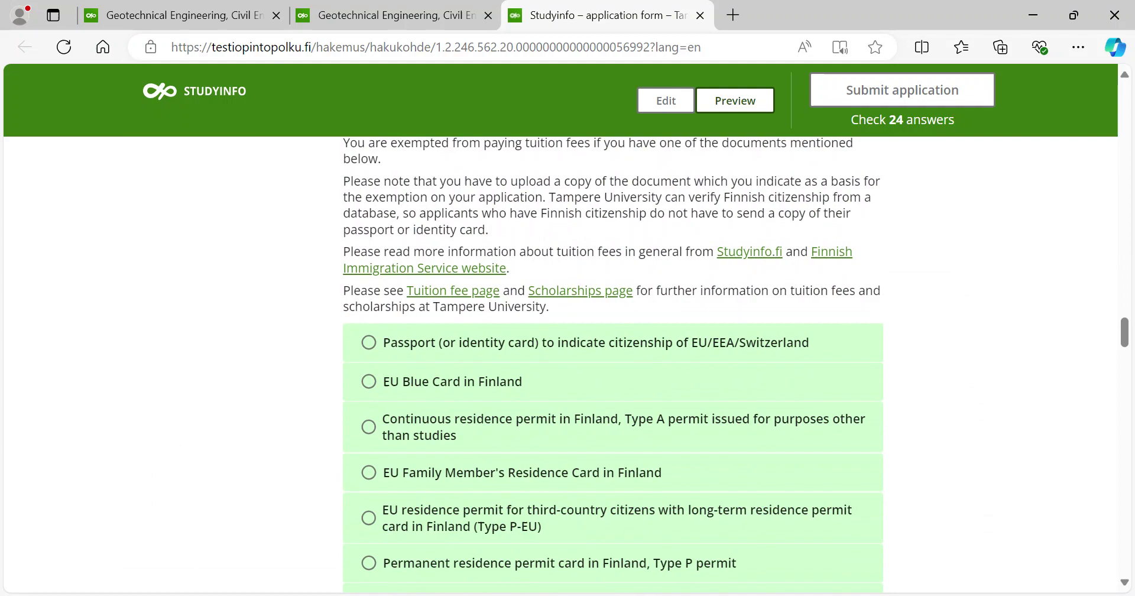
scroll(612, 367, "down", 7)
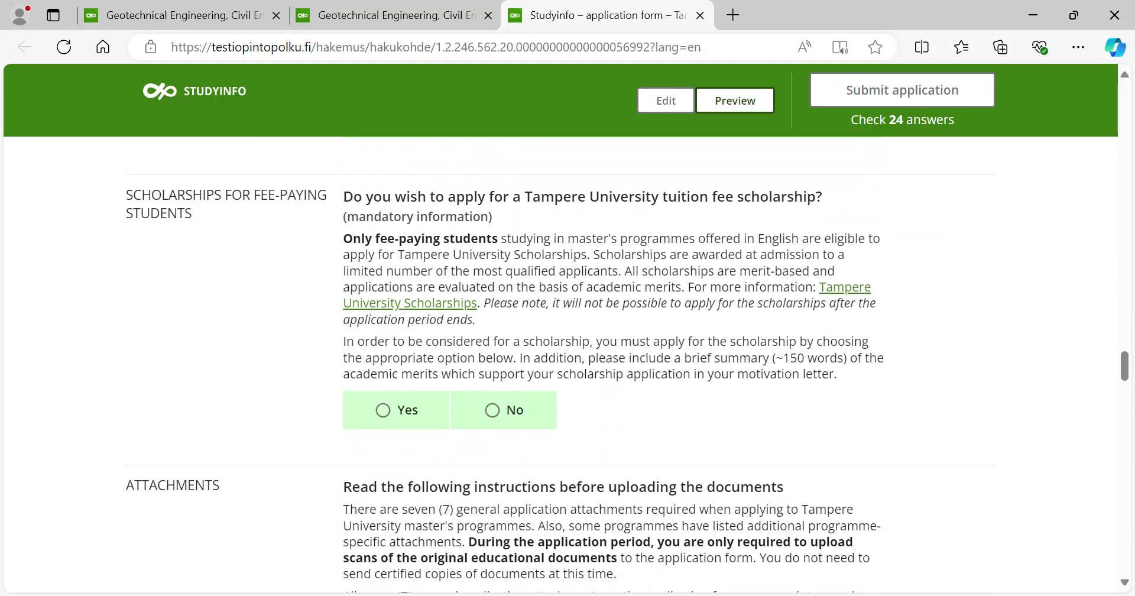
scroll(567, 355, "down", 4)
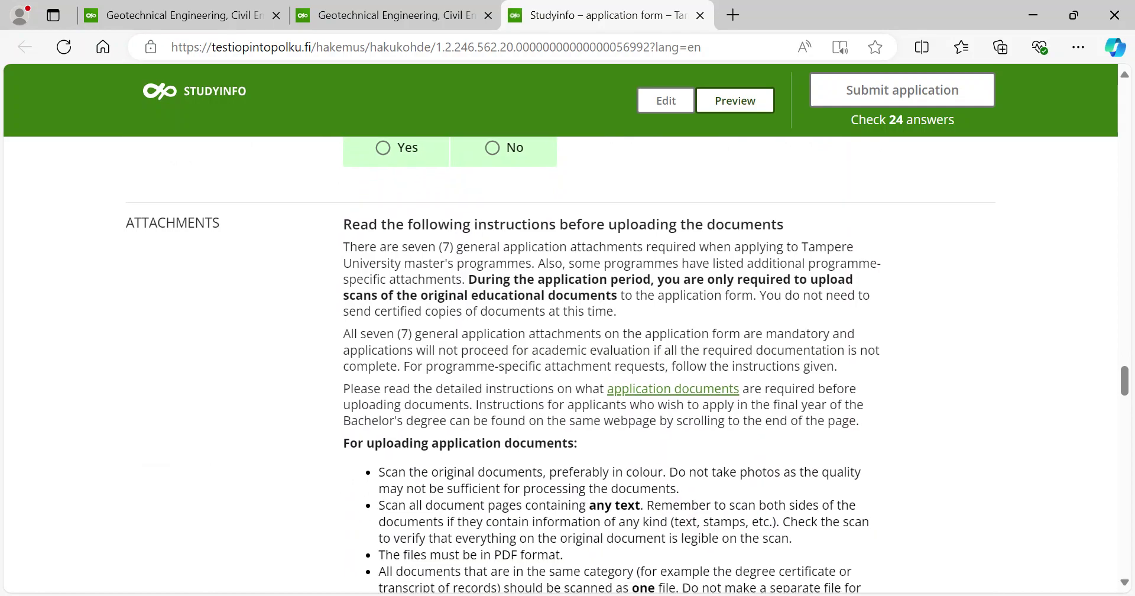
scroll(568, 355, "down", 6)
scroll(567, 355, "down", 5)
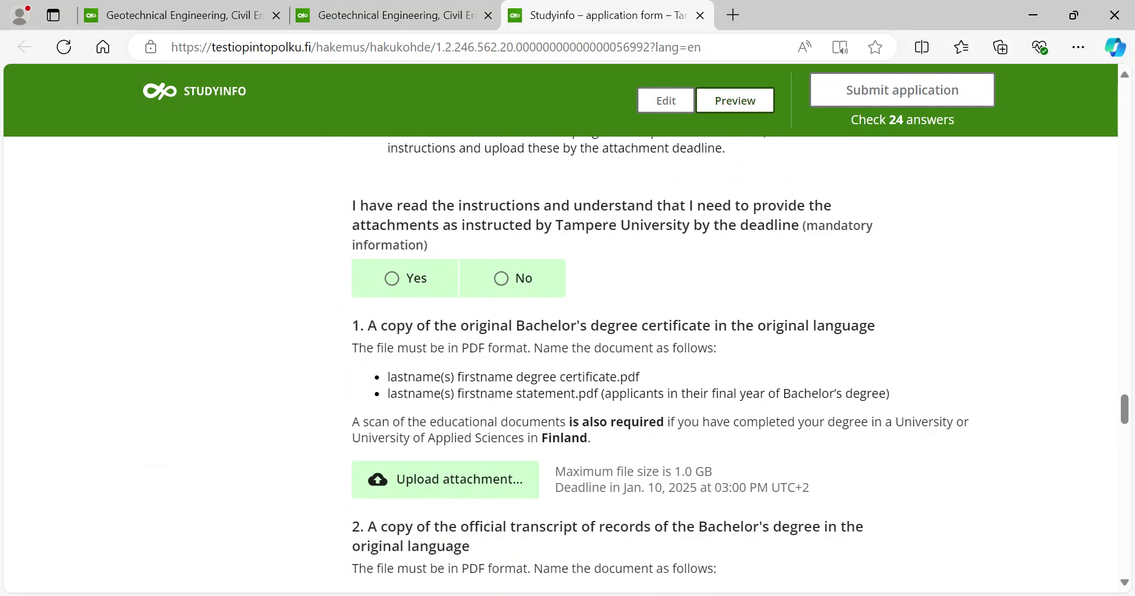
scroll(568, 355, "down", 4)
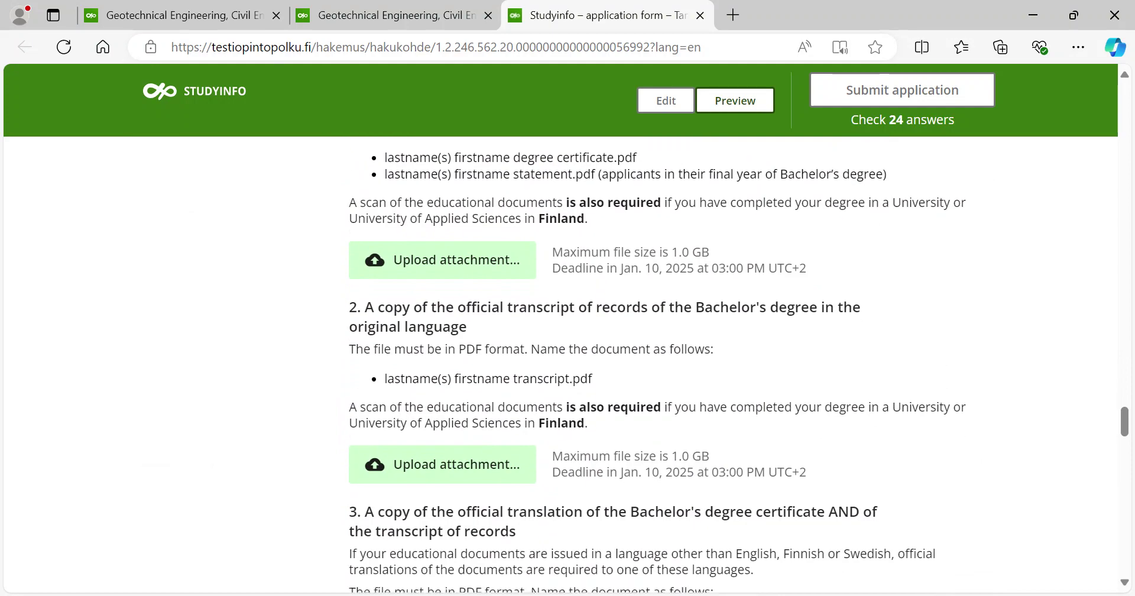
scroll(568, 355, "down", 5)
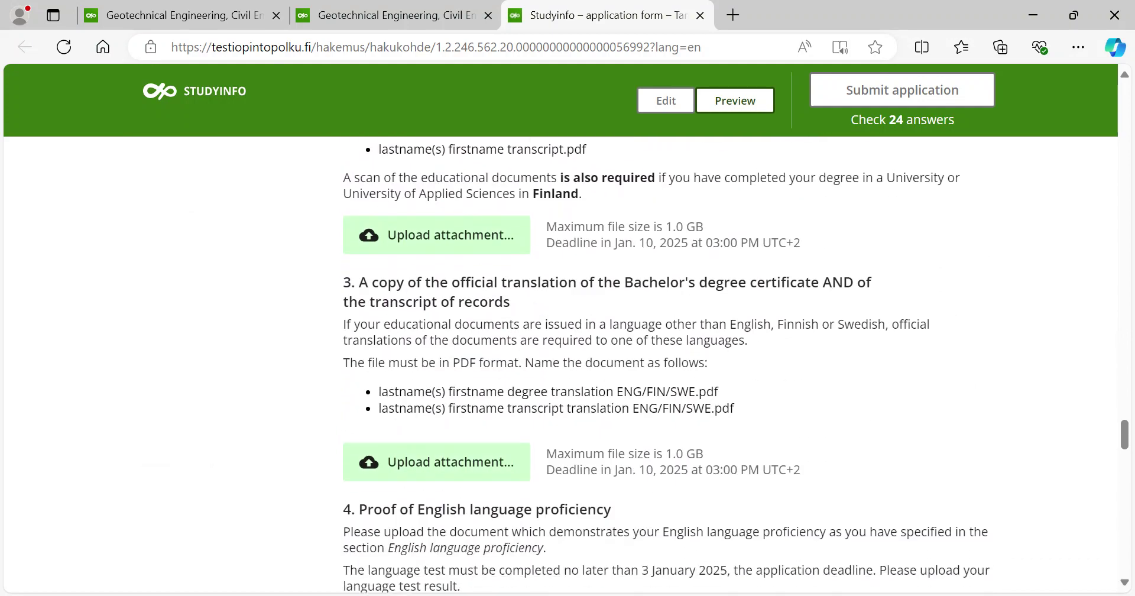
scroll(568, 355, "down", 5)
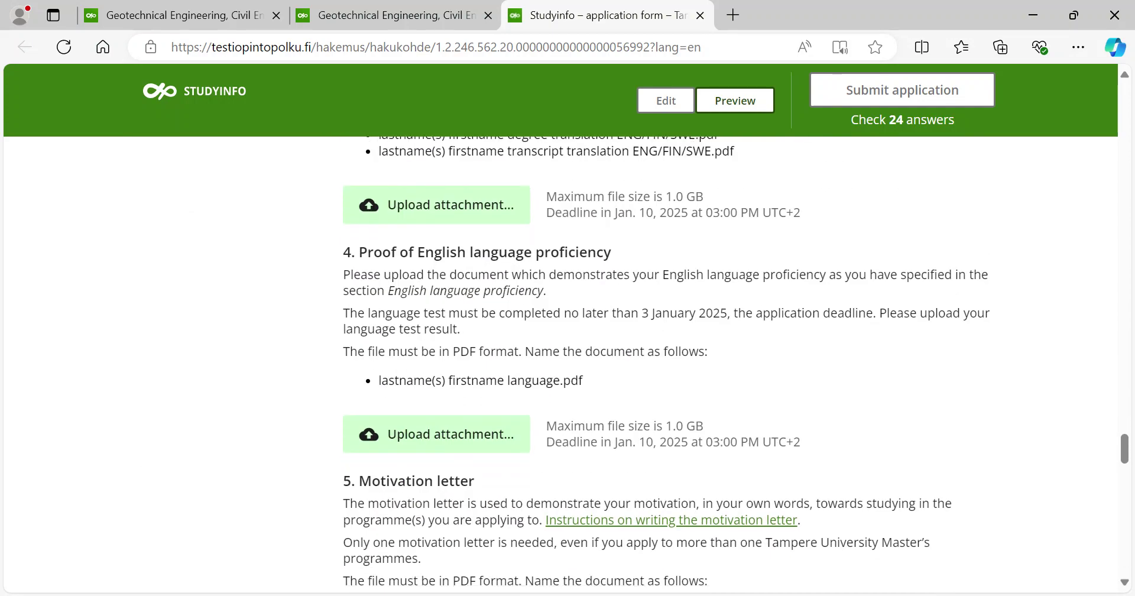
scroll(567, 355, "down", 9)
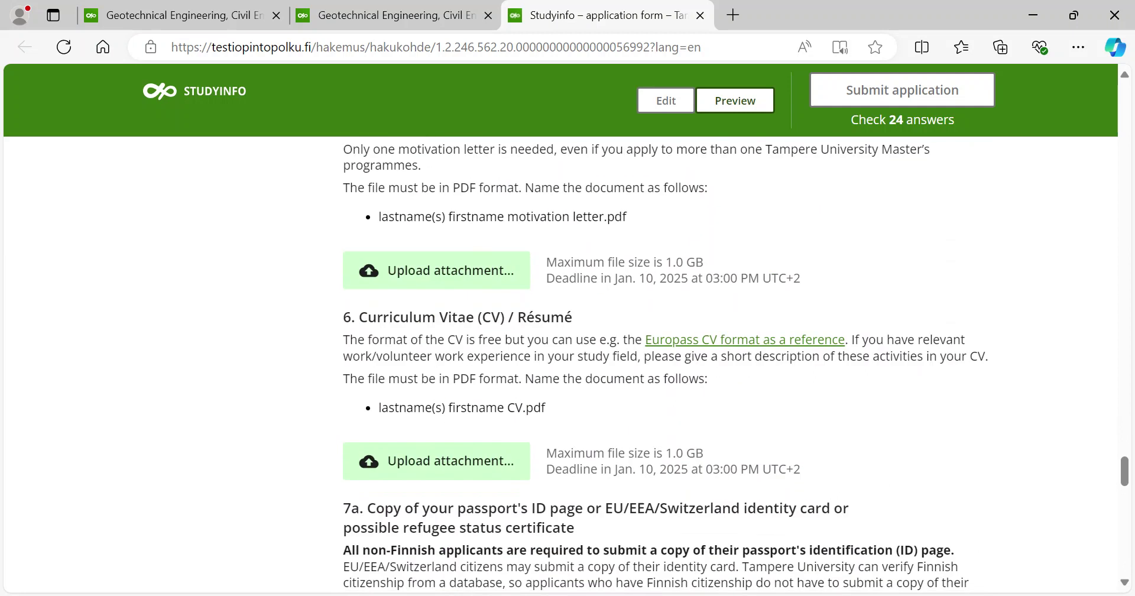